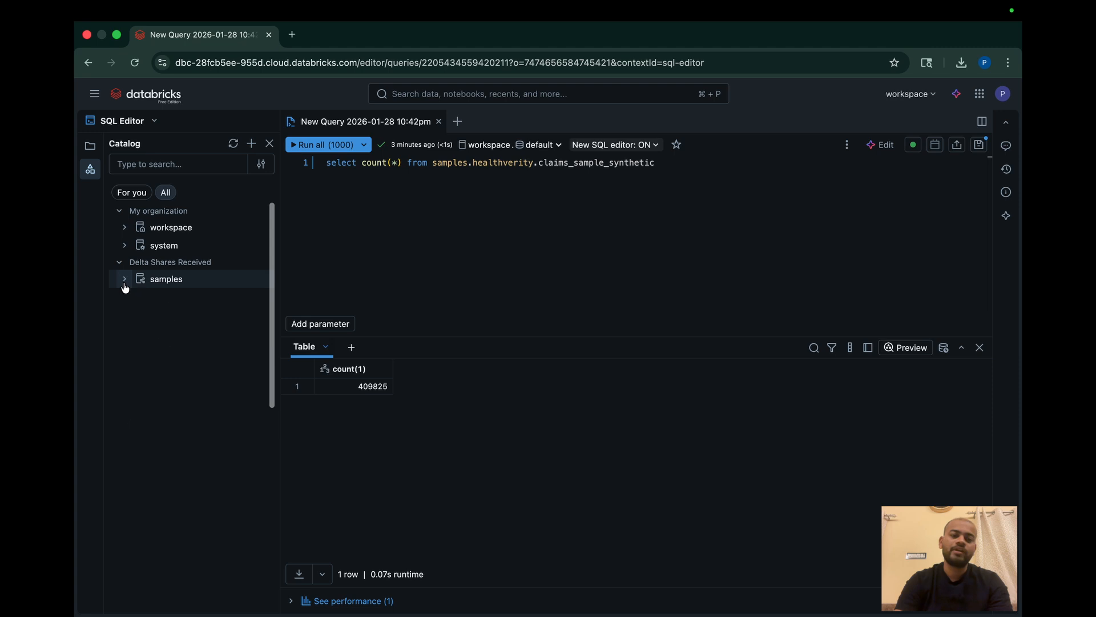
# Step: Look through the schemas and available actions of the samples catalog in the catalog tree
pyautogui.click(124, 280)
pyautogui.click(129, 334)
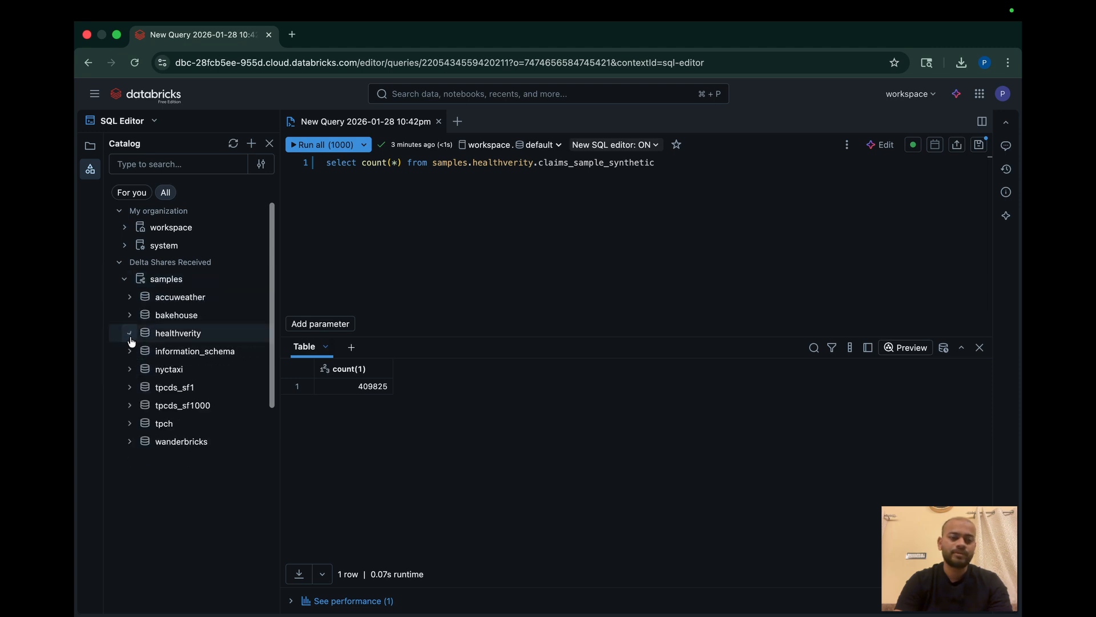
pyautogui.moveTo(151, 372)
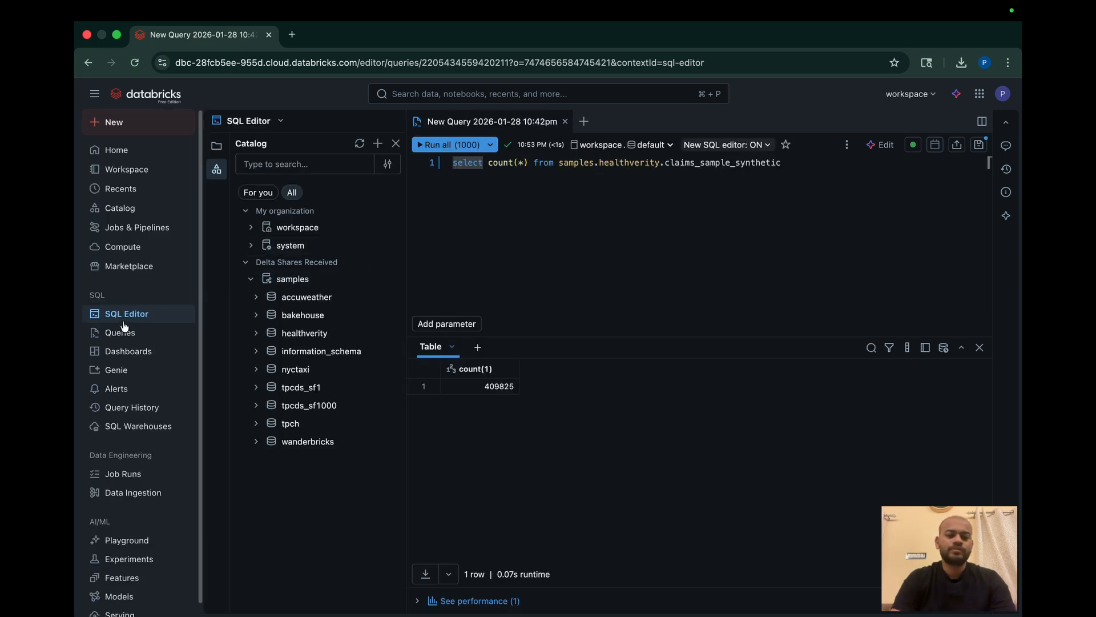
pyautogui.click(94, 96)
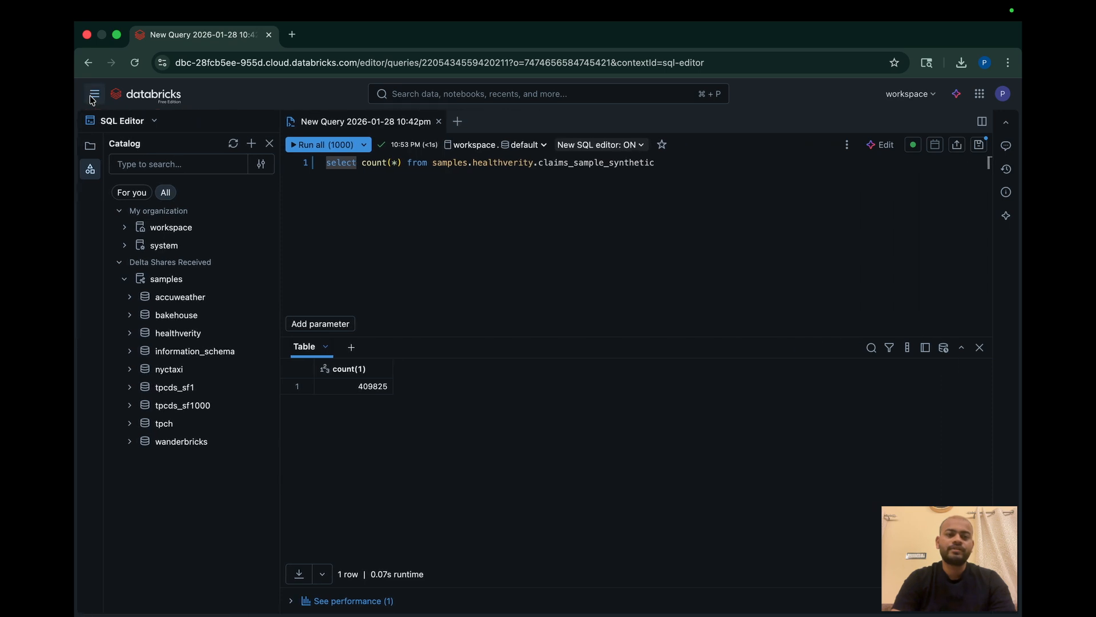
pyautogui.moveTo(174, 251)
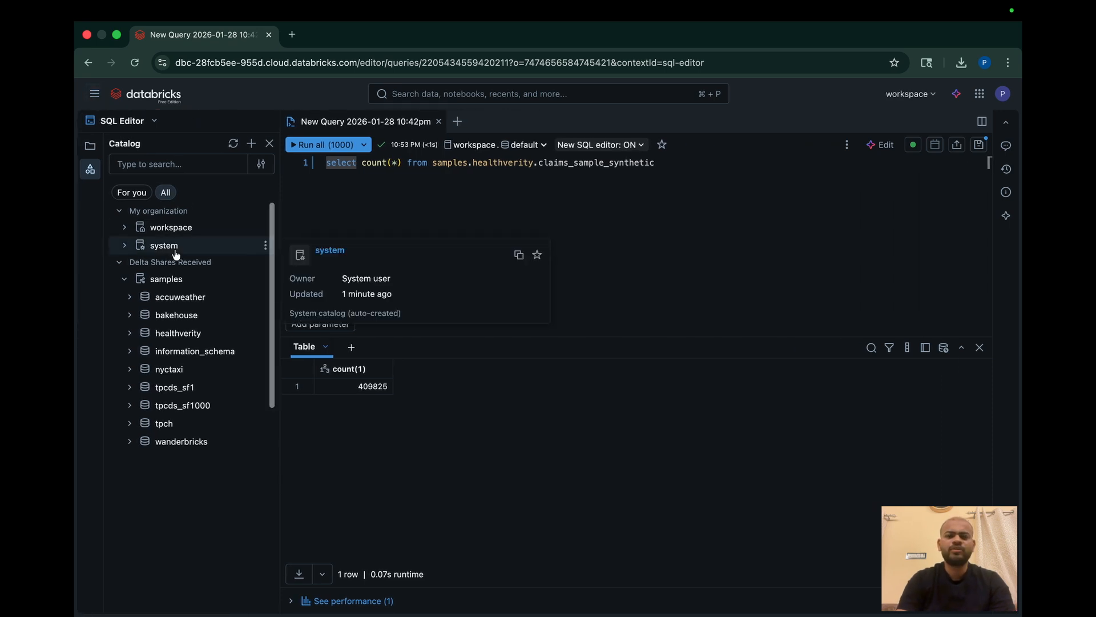
pyautogui.click(674, 289)
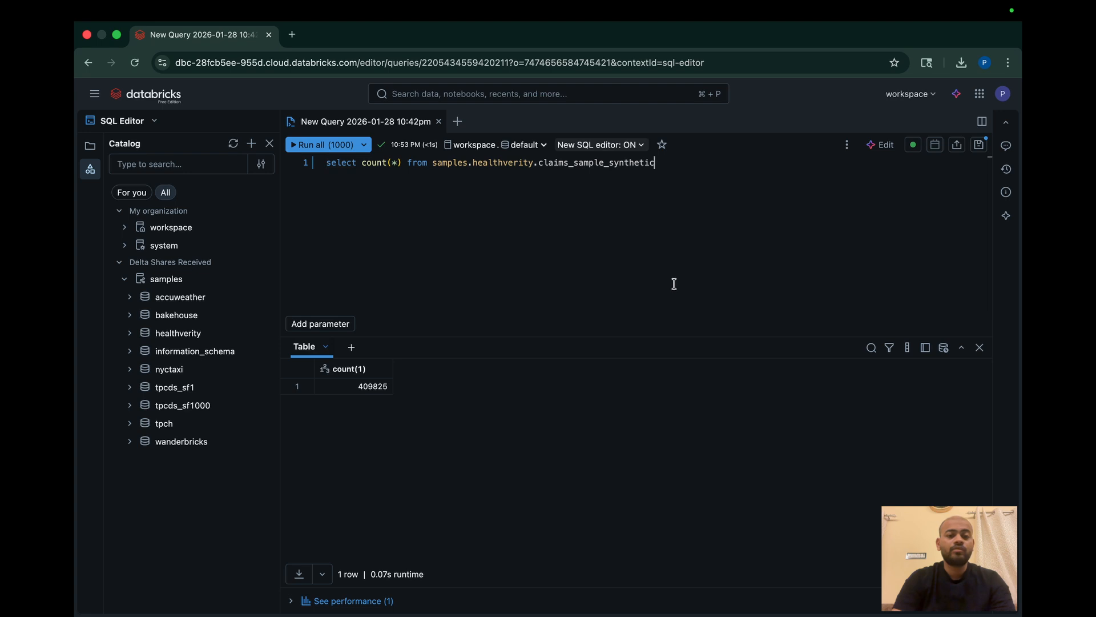
pyautogui.click(192, 282)
pyautogui.click(265, 281)
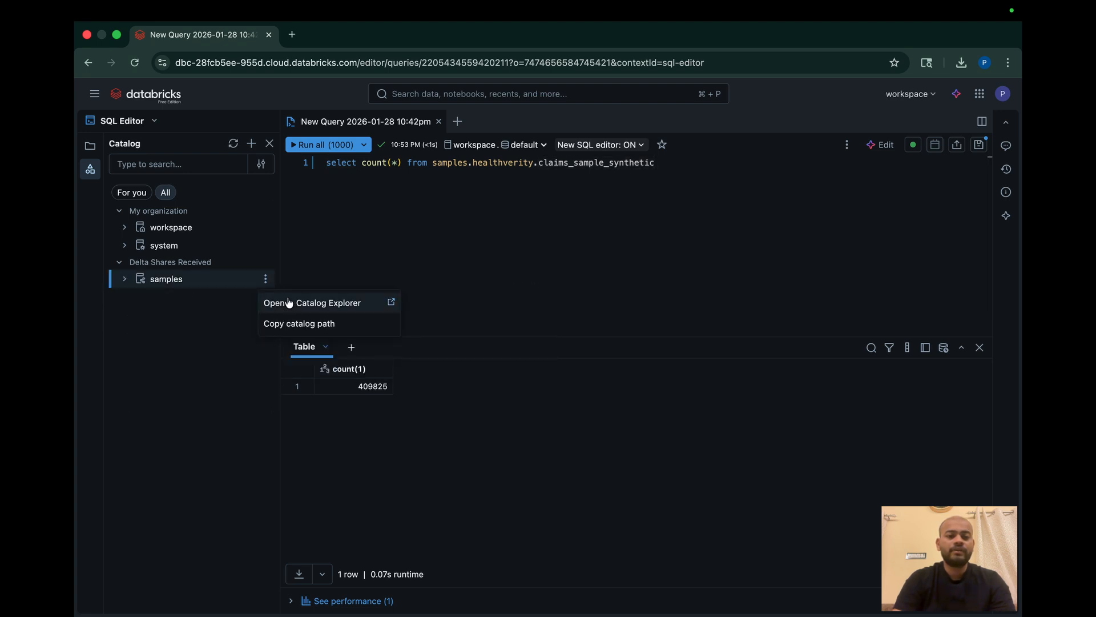
pyautogui.click(122, 280)
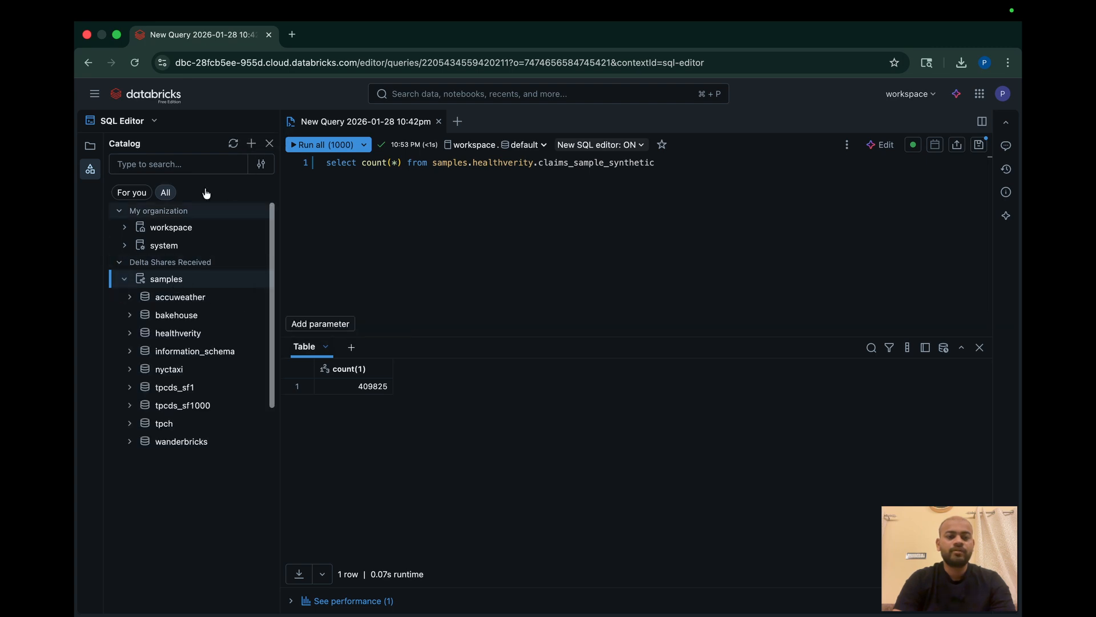
# Step: Add data by creating a table from a file and upload sample_shopkeeper_data_2000_records.csv from the Desktop
pyautogui.click(251, 144)
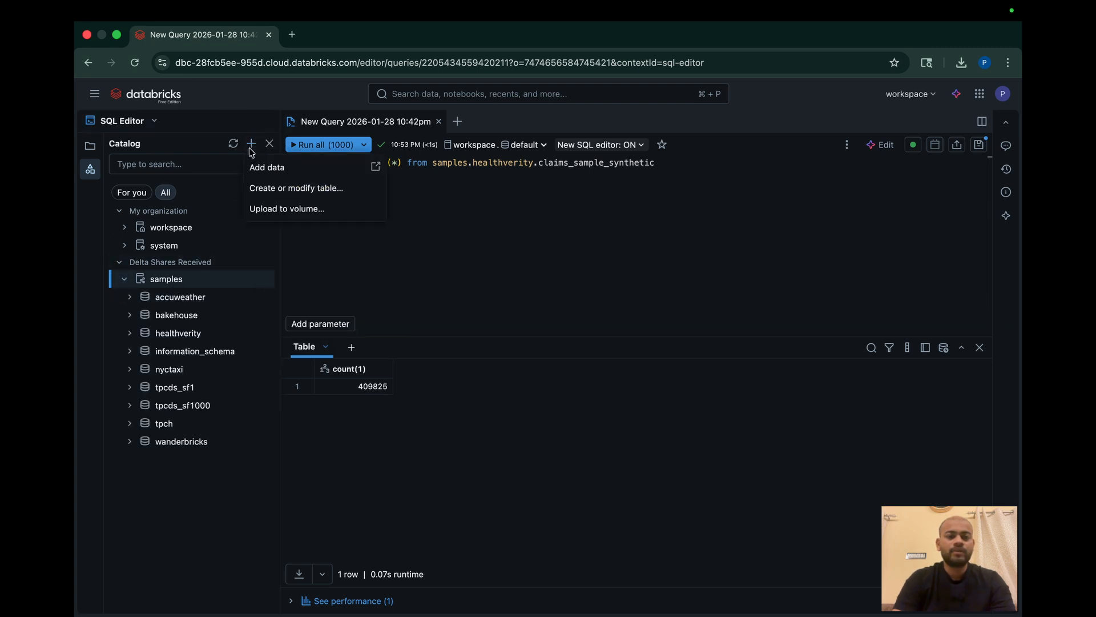
pyautogui.click(268, 168)
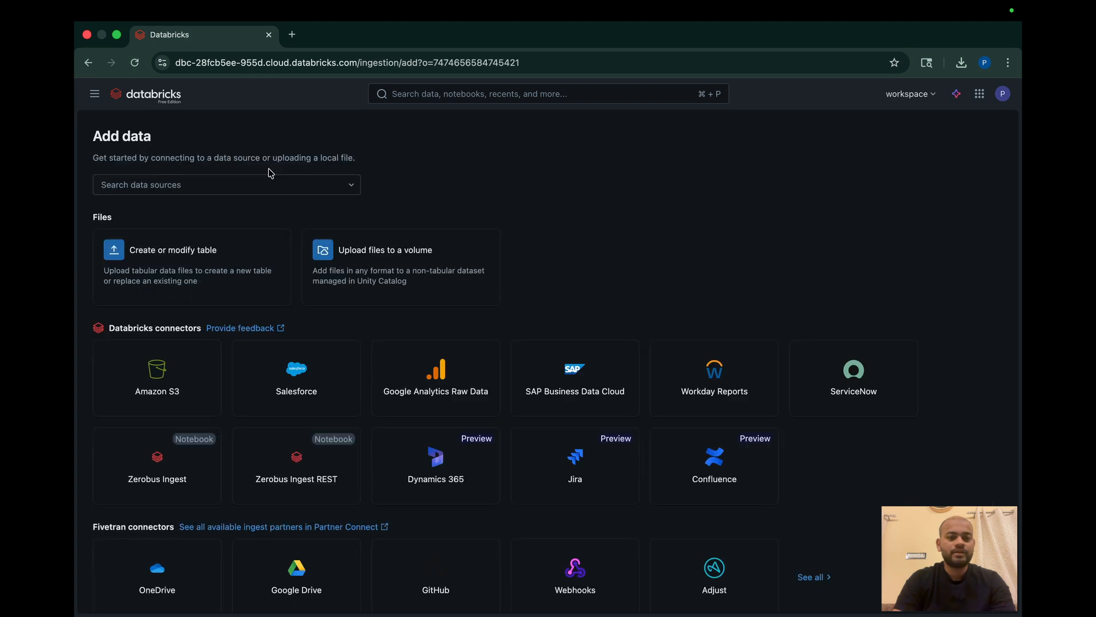
pyautogui.click(169, 258)
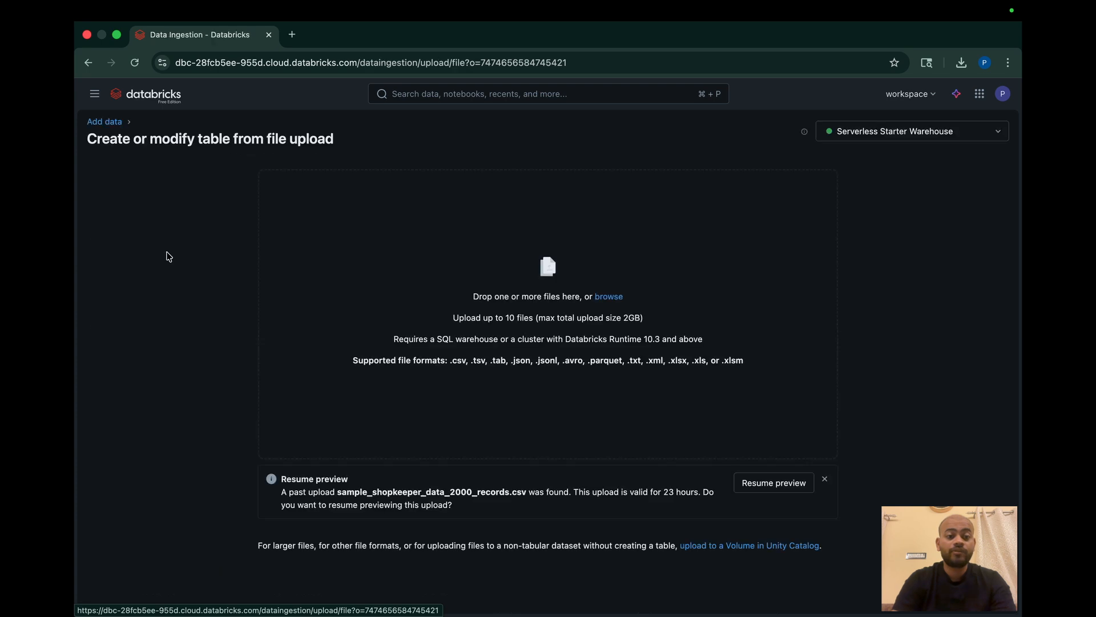
pyautogui.click(605, 297)
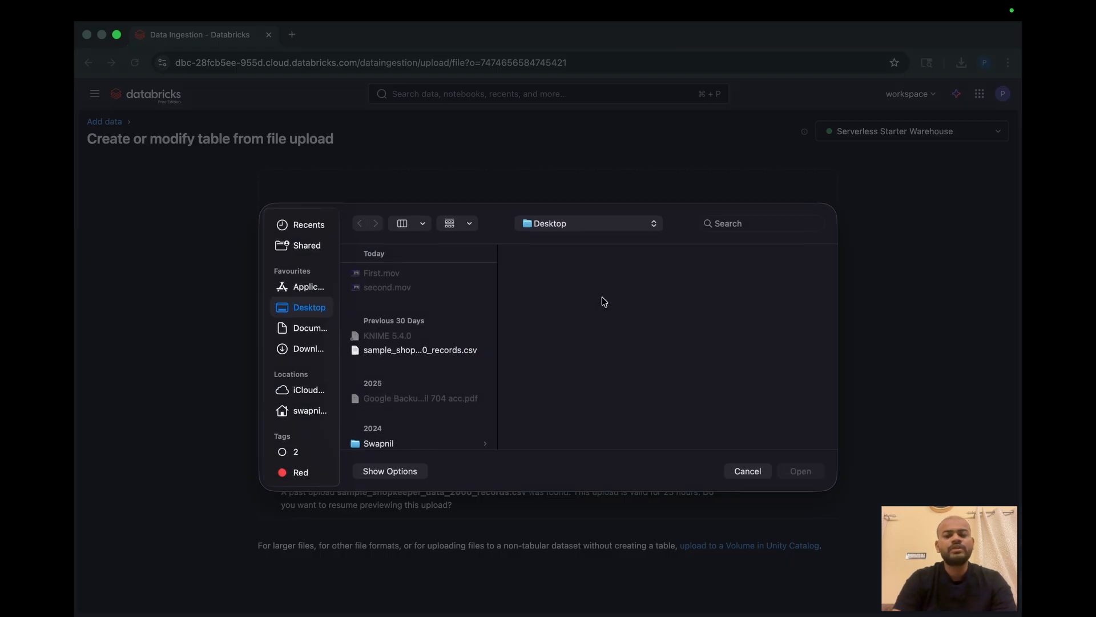
pyautogui.click(435, 351)
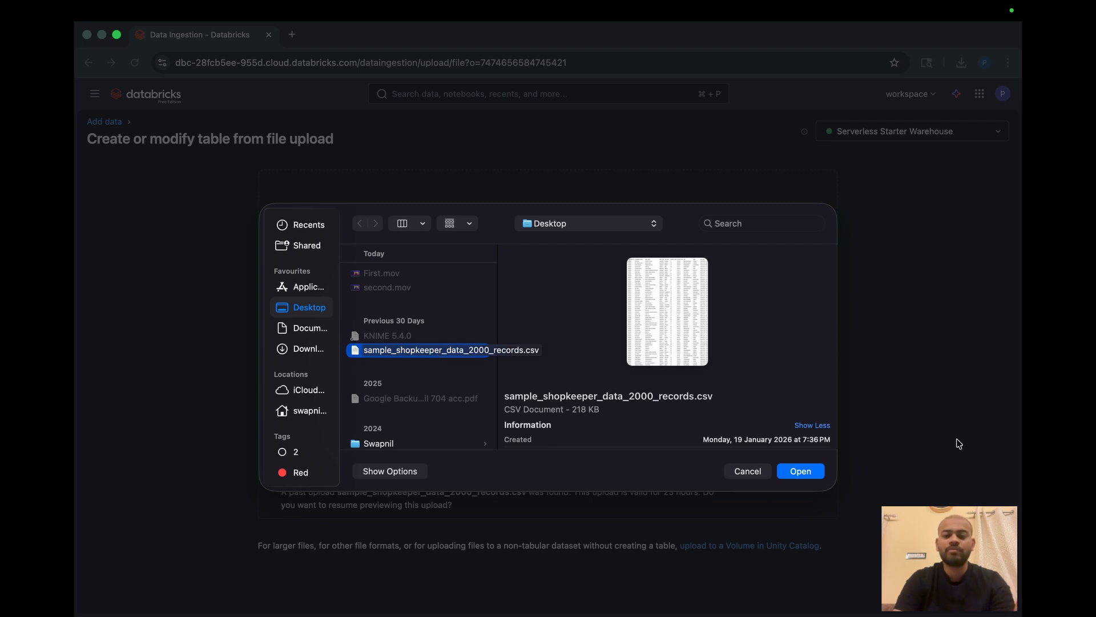
pyautogui.click(814, 472)
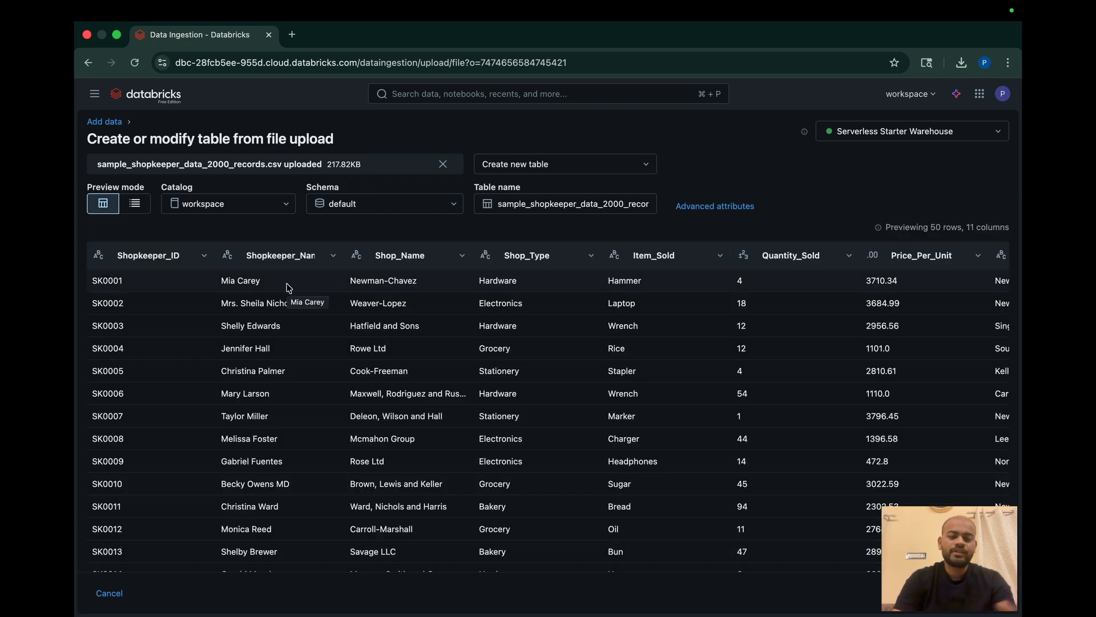
# Step: Review the previewed rows and columns of the uploaded file and the data type choices for Item_Sold
pyautogui.scroll(-1, 288, 352)
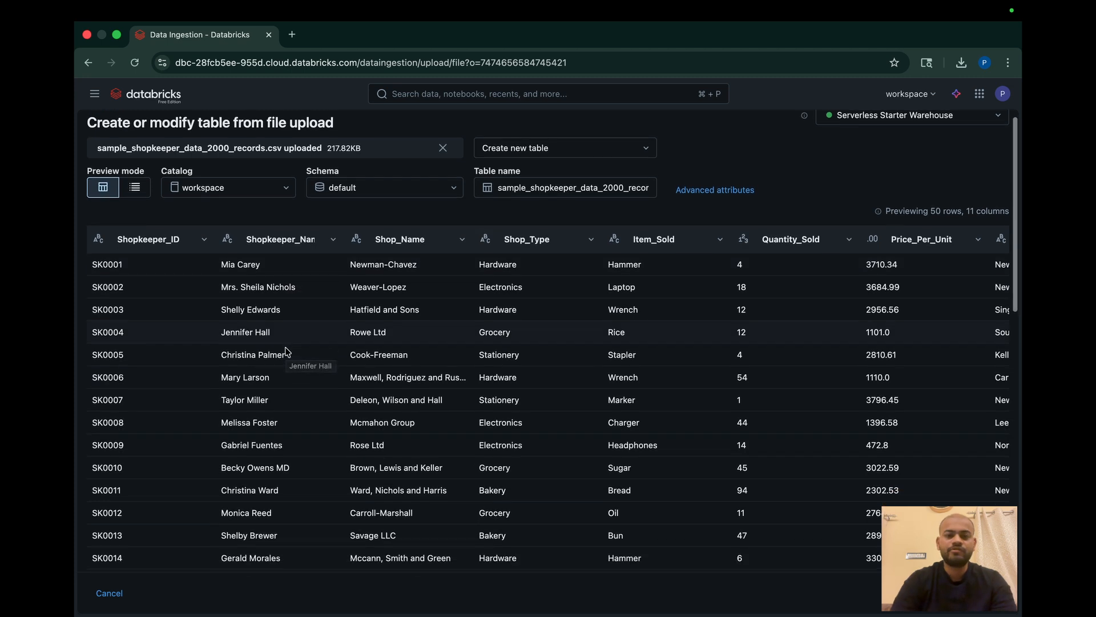
pyautogui.scroll(1, 286, 355)
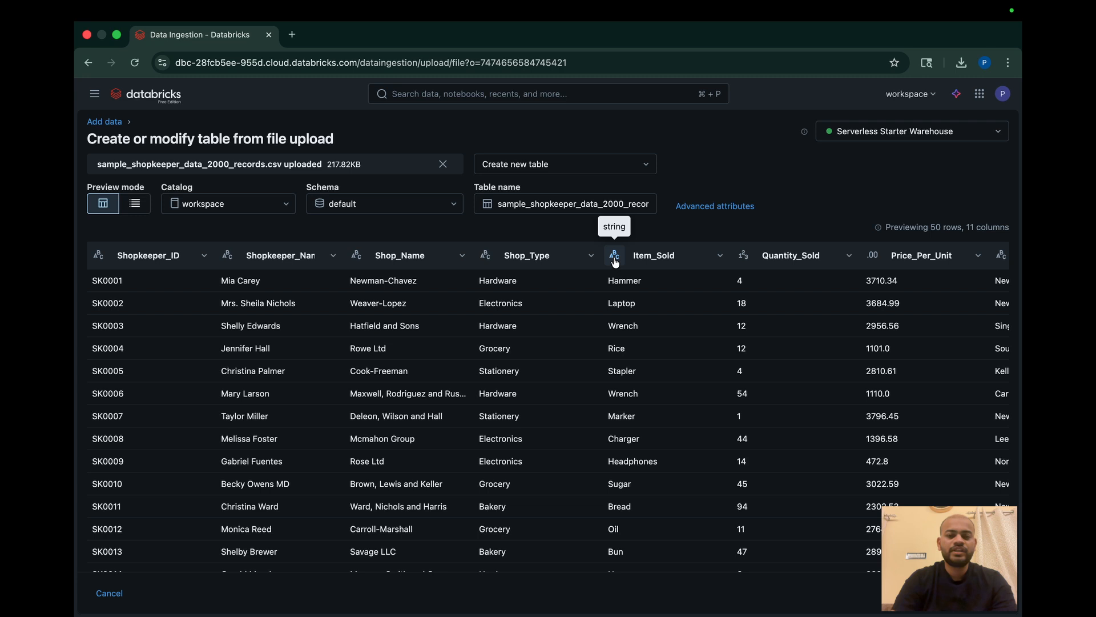
pyautogui.click(615, 261)
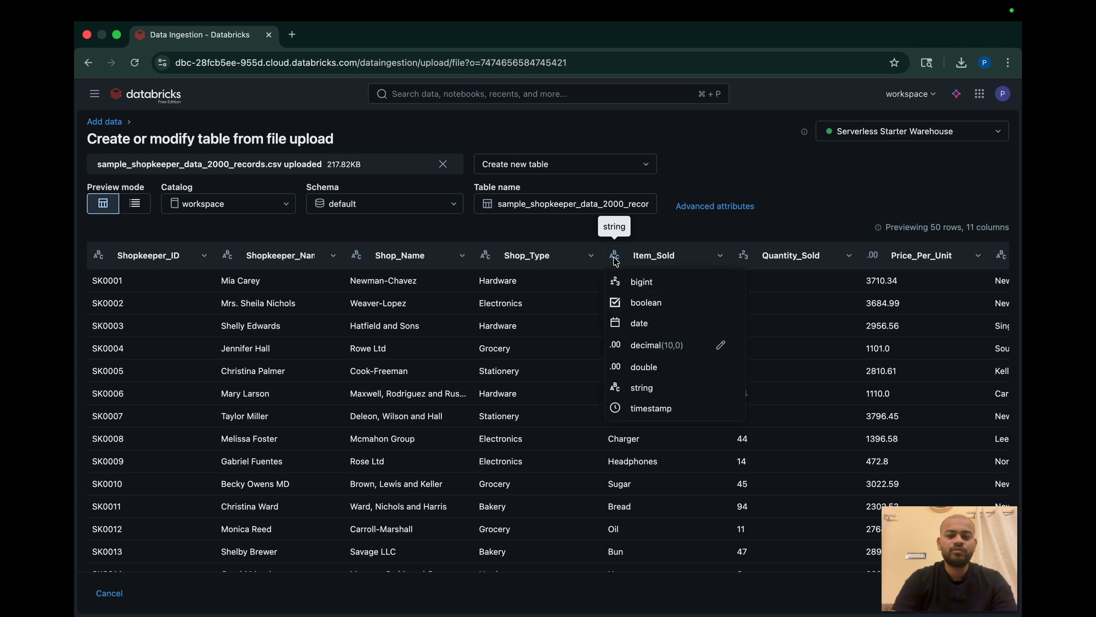
pyautogui.click(720, 237)
pyautogui.hscroll(5, 567, 379)
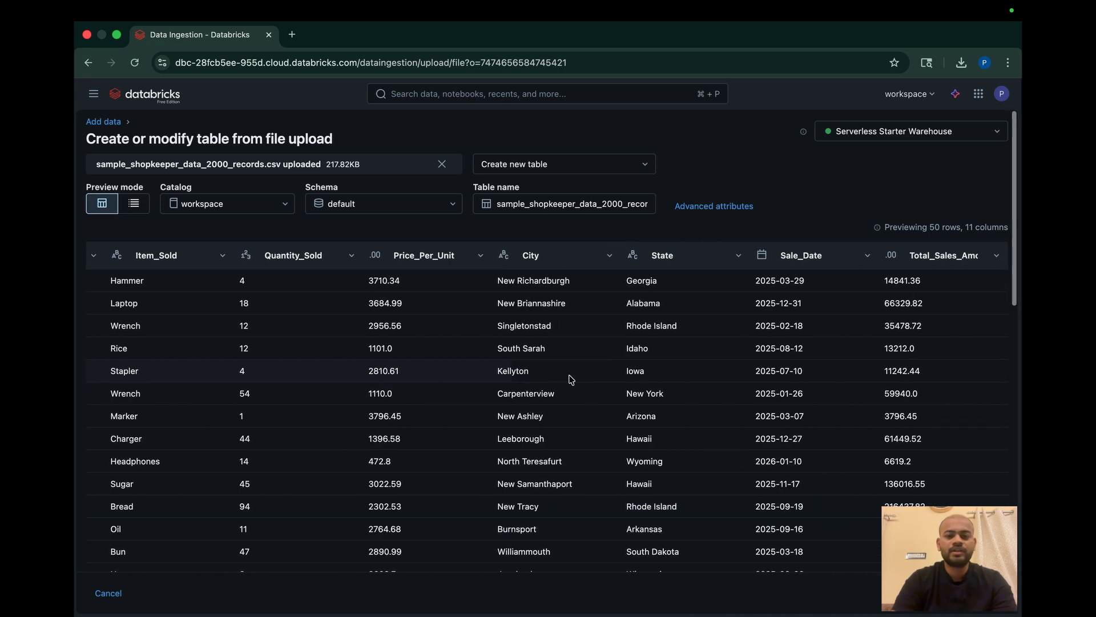
pyautogui.hscroll(-6, 571, 379)
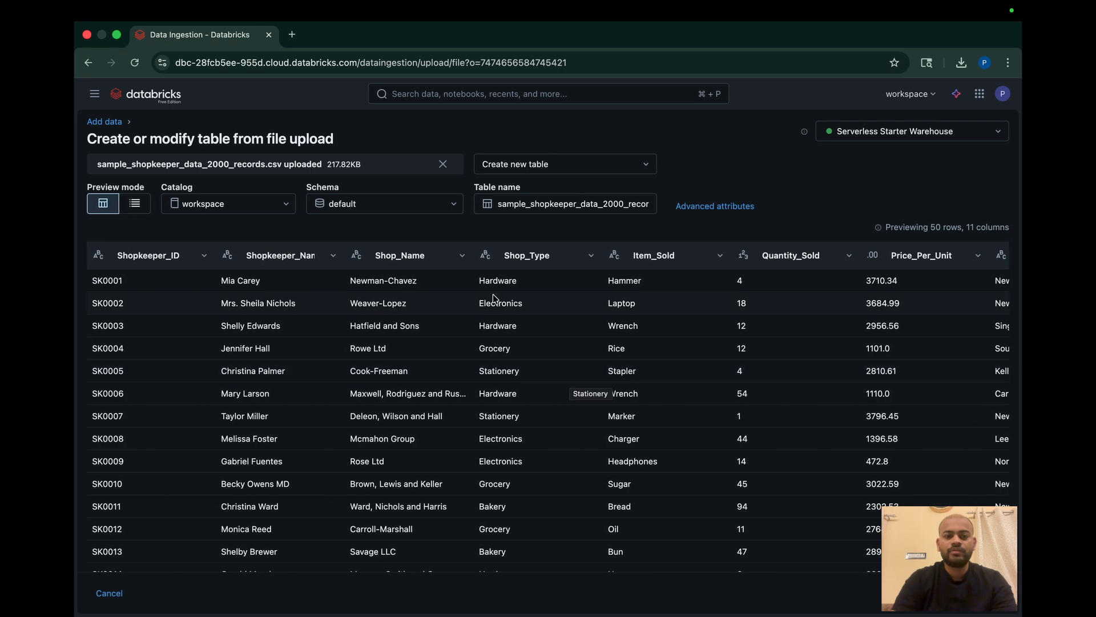
# Step: Create the uploaded file as a new table in the workspace catalog's default schema
pyautogui.click(287, 204)
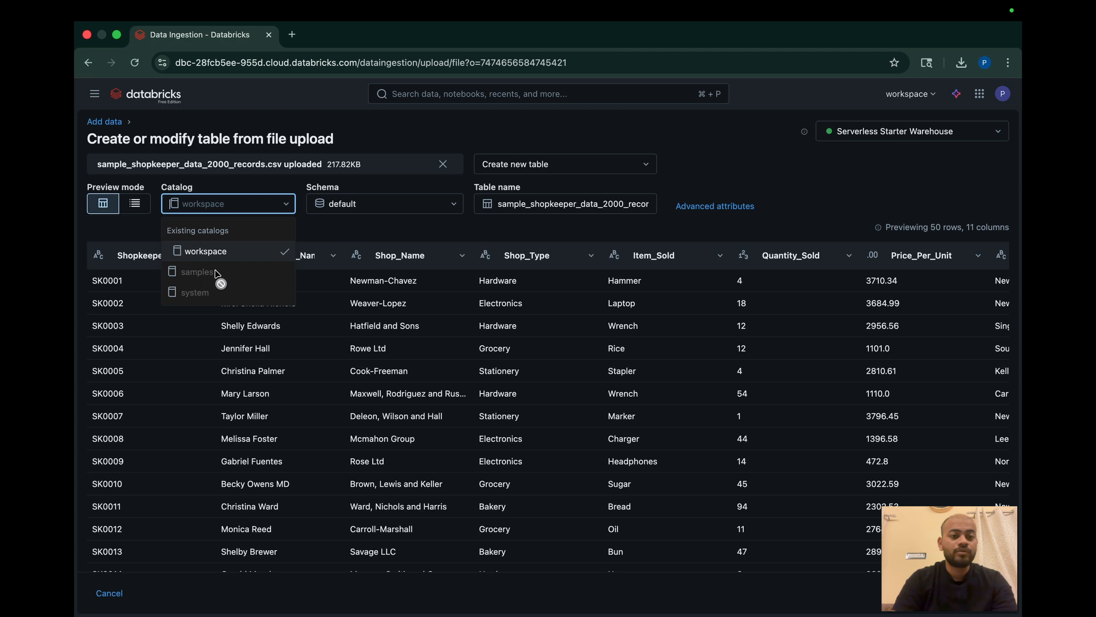
pyautogui.click(232, 260)
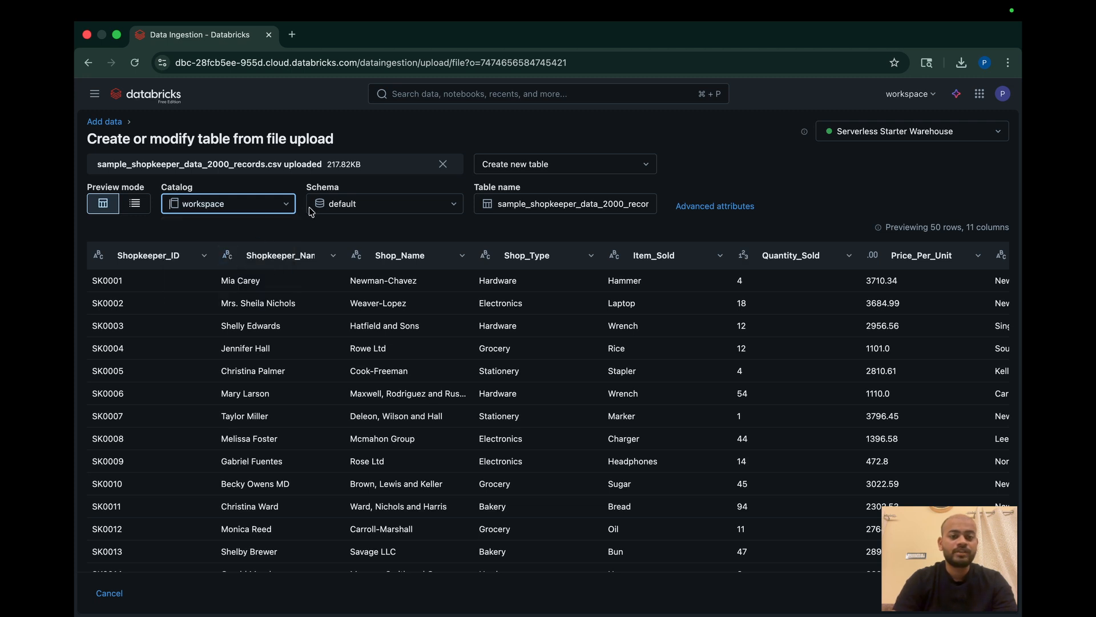
pyautogui.click(364, 205)
pyautogui.click(398, 237)
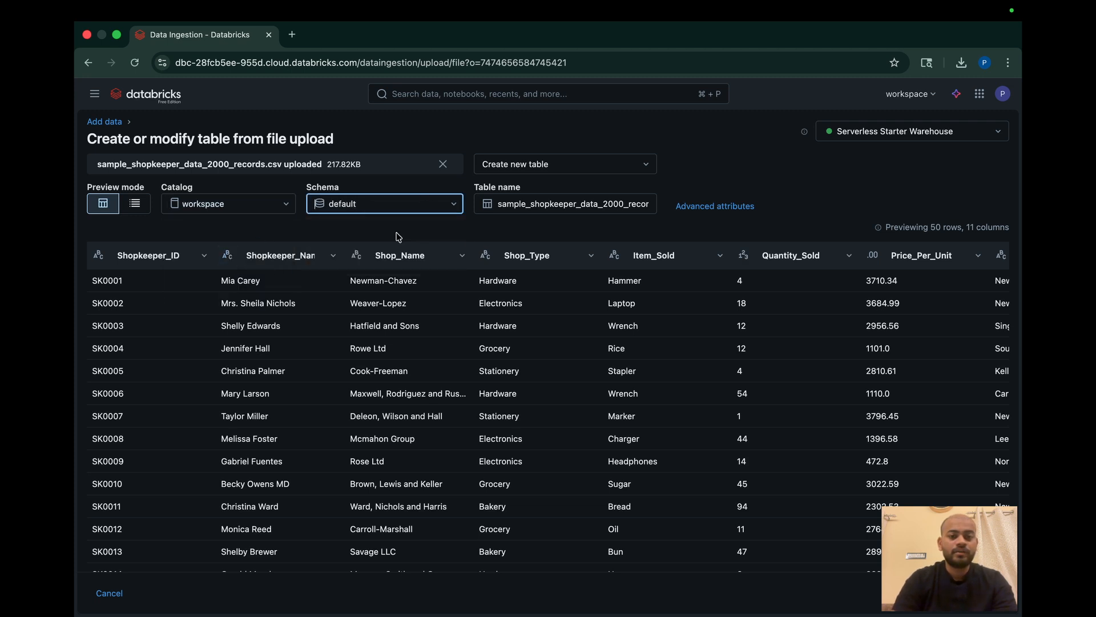
pyautogui.click(644, 166)
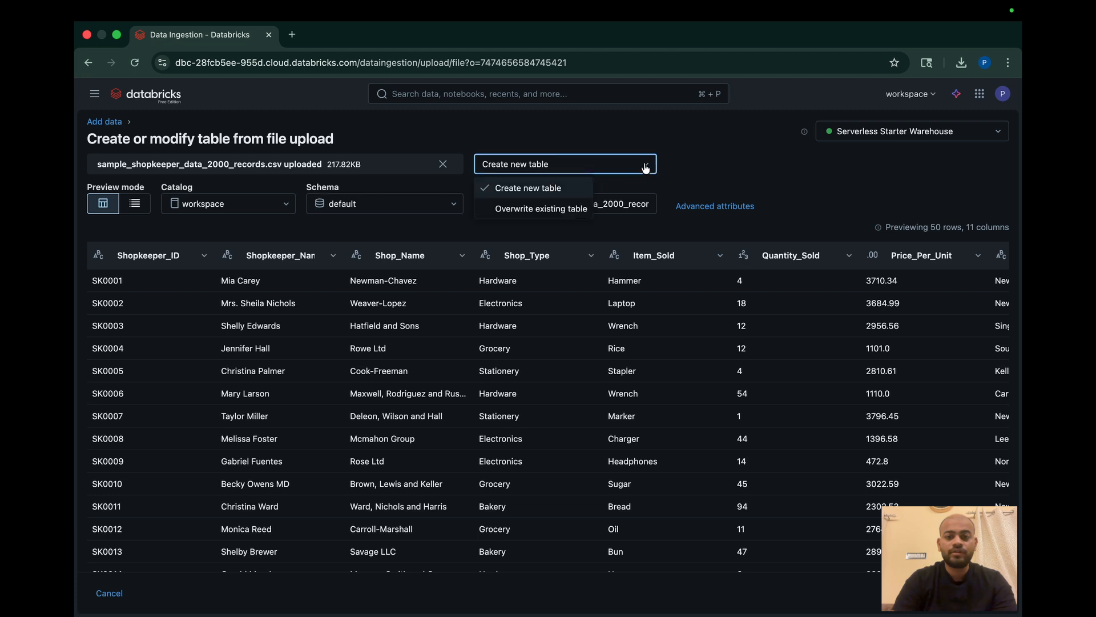
pyautogui.click(721, 178)
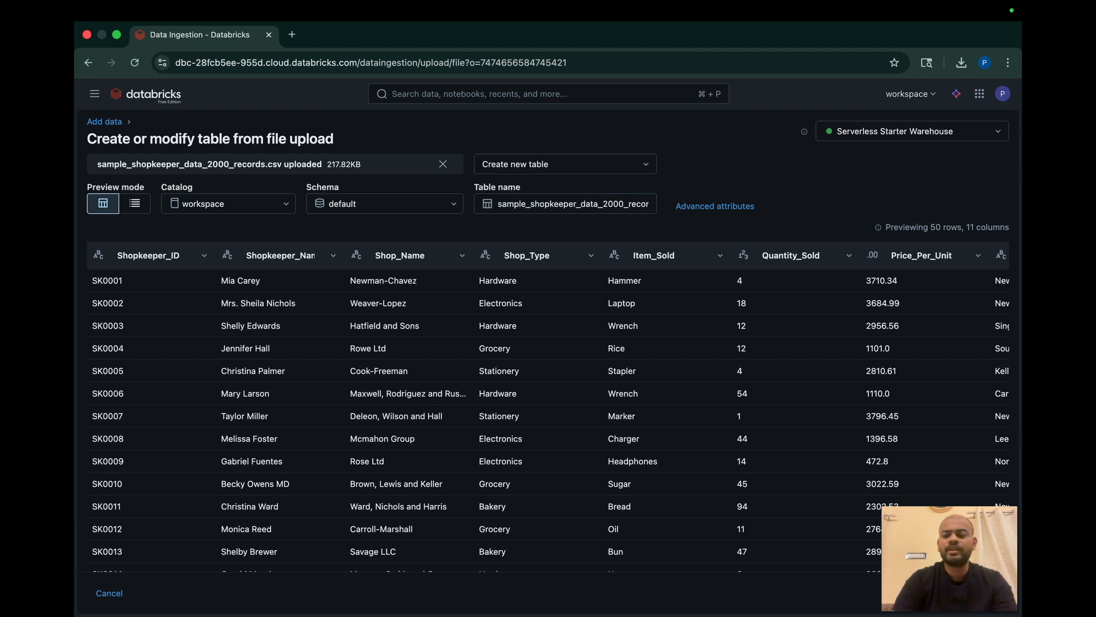
pyautogui.click(976, 593)
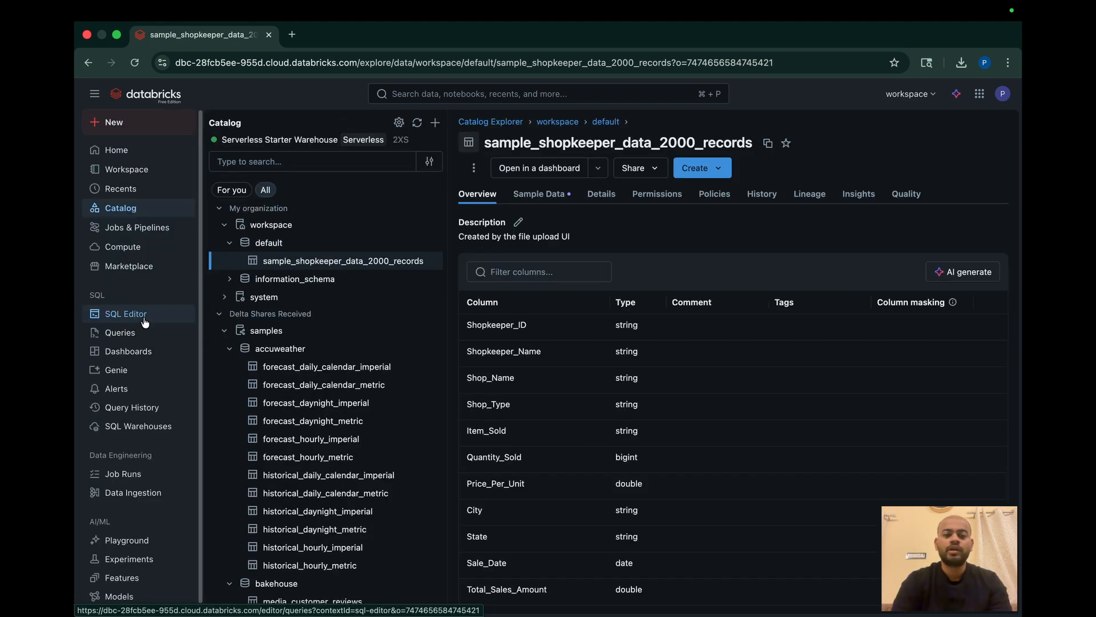
# Step: Return to the SQL Editor and expand the workspace catalog's default schema to locate the shopkeeper table
pyautogui.click(127, 314)
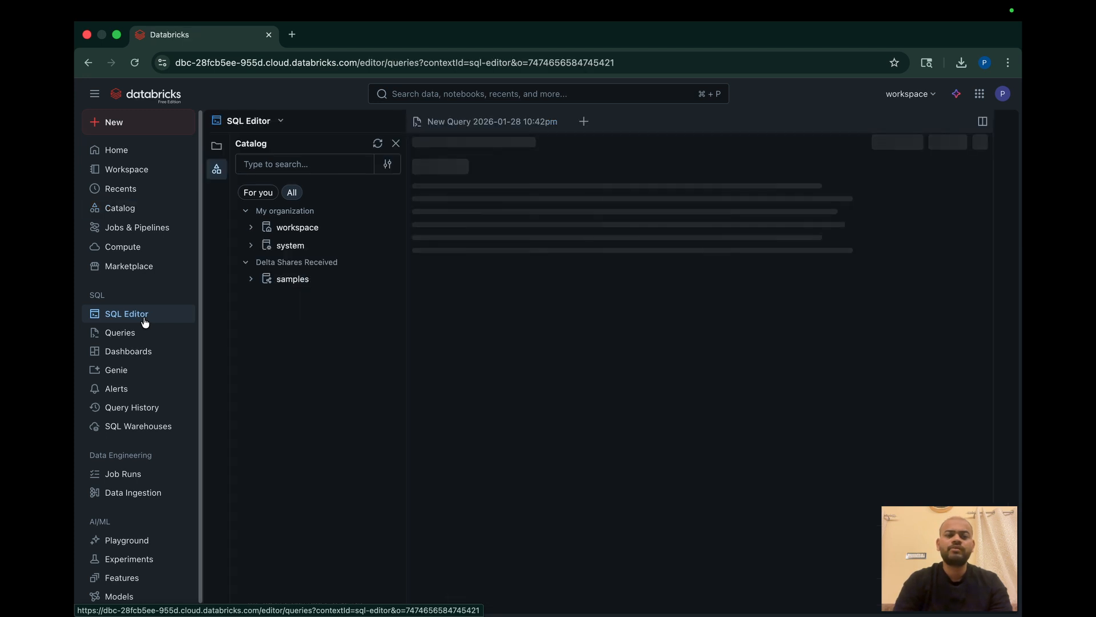
pyautogui.click(249, 283)
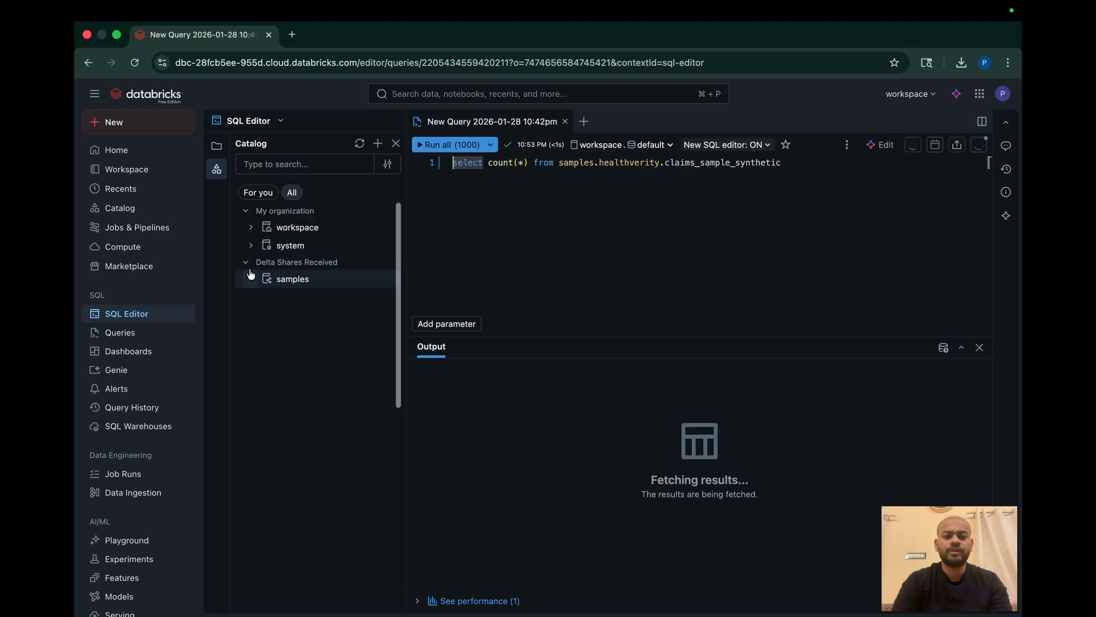
pyautogui.click(250, 247)
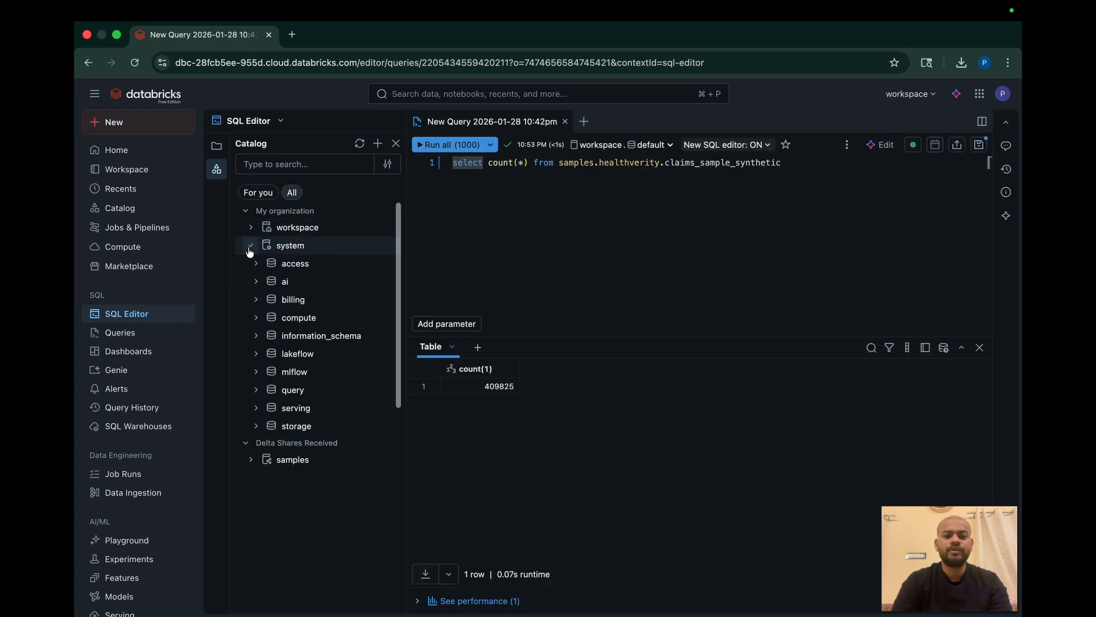
pyautogui.click(250, 247)
pyautogui.click(249, 229)
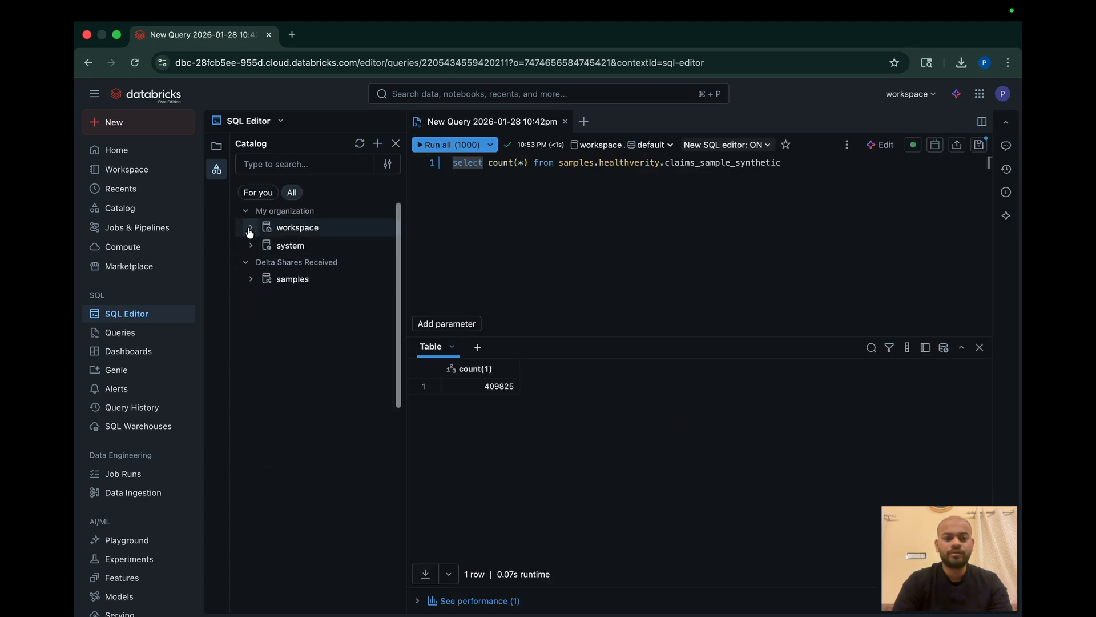
pyautogui.click(256, 245)
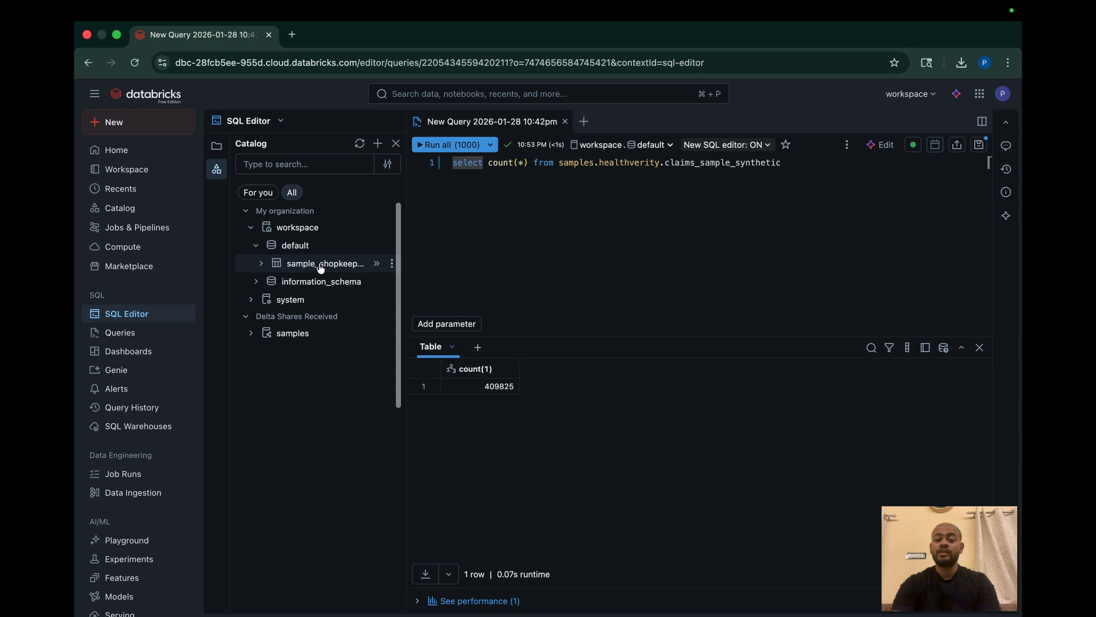
# Step: Copy the shopkeeper table's path and replace the existing query text with workspace.default.sample_shopkeeper_data_2000_records
pyautogui.click(392, 264)
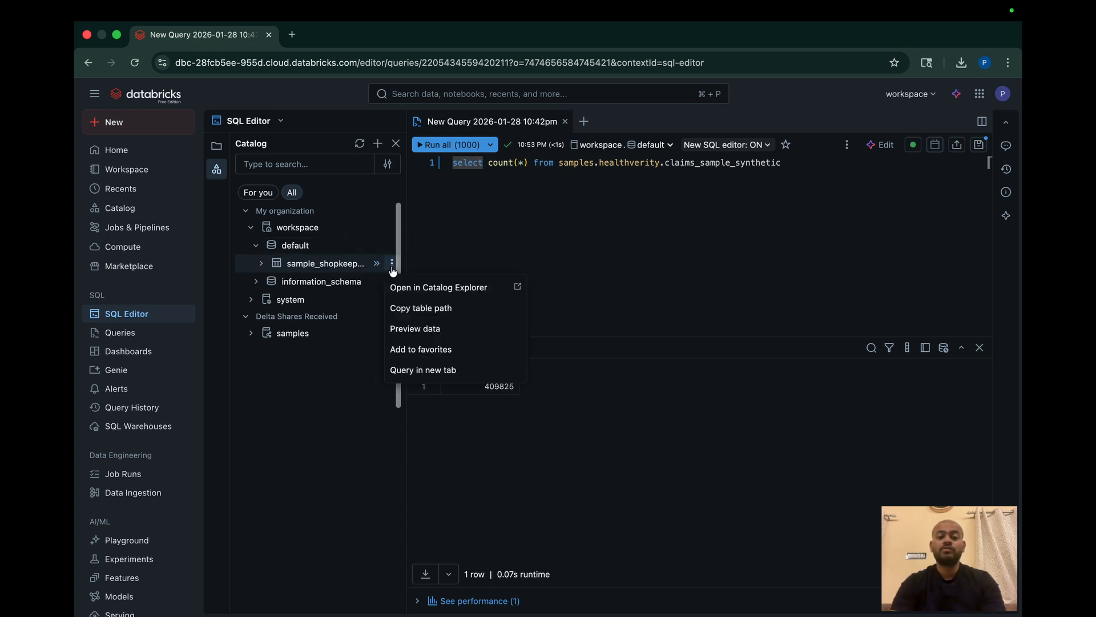
pyautogui.click(467, 313)
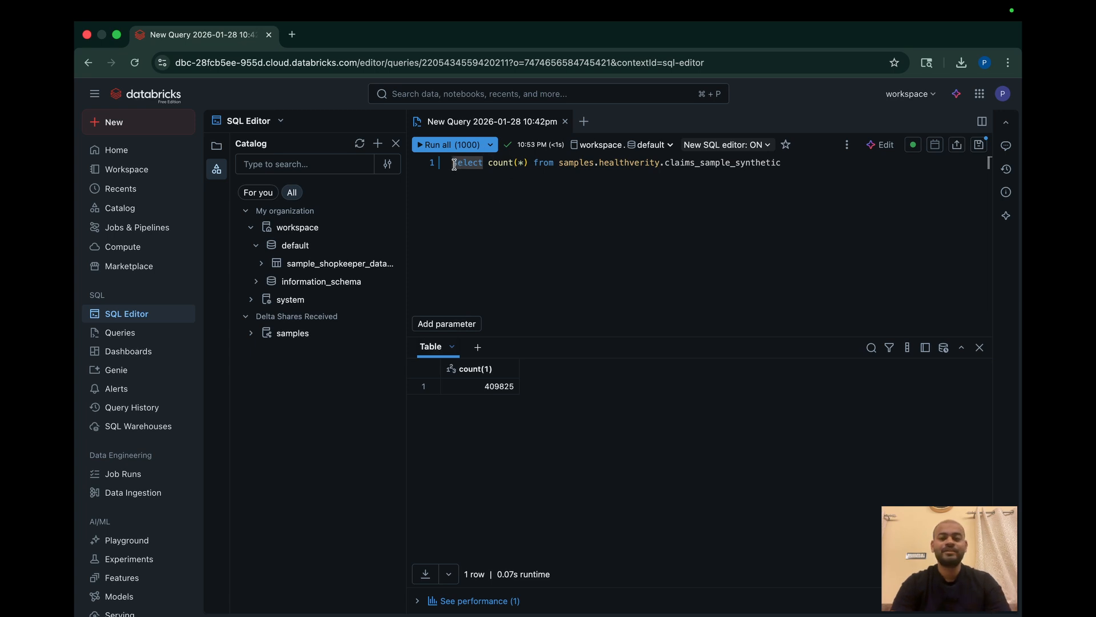
pyautogui.moveTo(454, 164); pyautogui.dragTo(795, 179)
pyautogui.press('BackSpace')
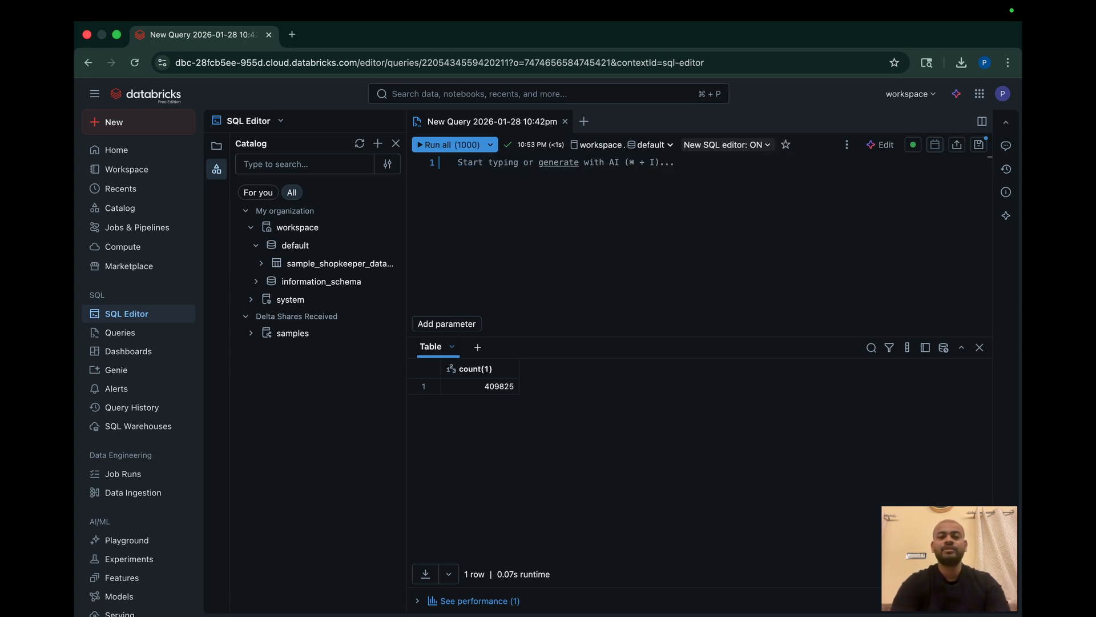
pyautogui.press('super+v')
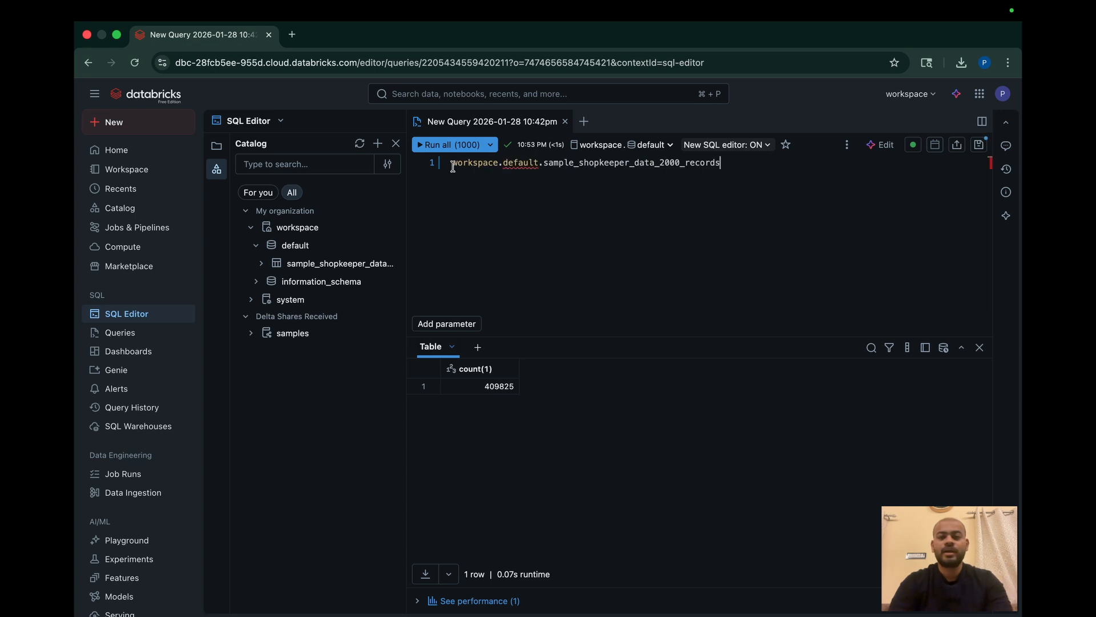
# Step: Complete the query as select * from workspace.default.sample_shopkeeper_data_2000_records and run it
pyautogui.click(452, 164)
pyautogui.write('slect ')
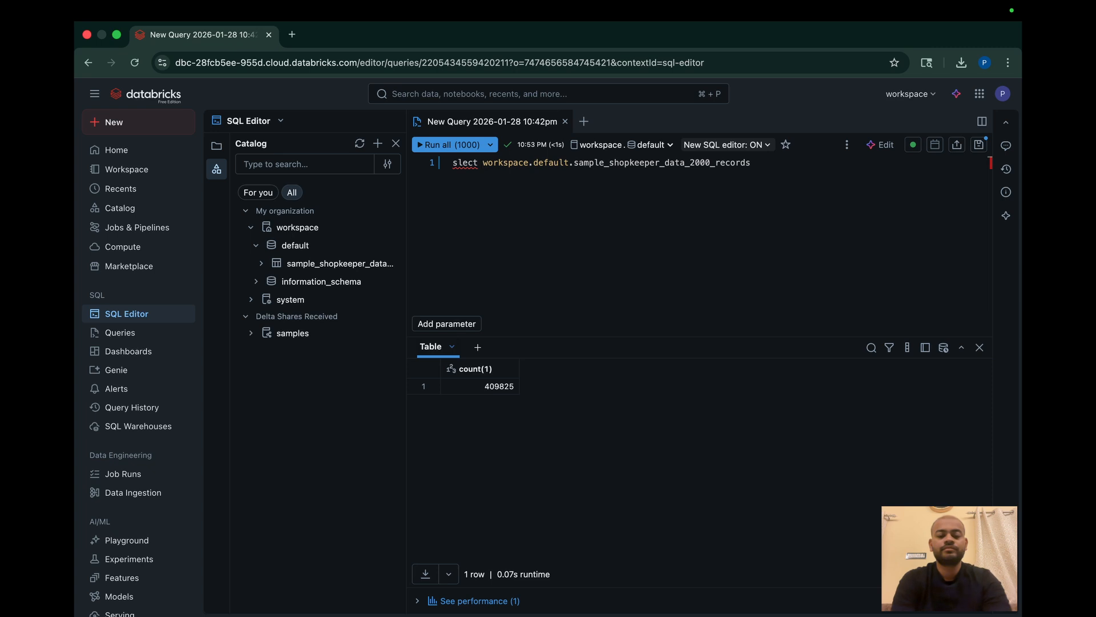
pyautogui.write('* from')
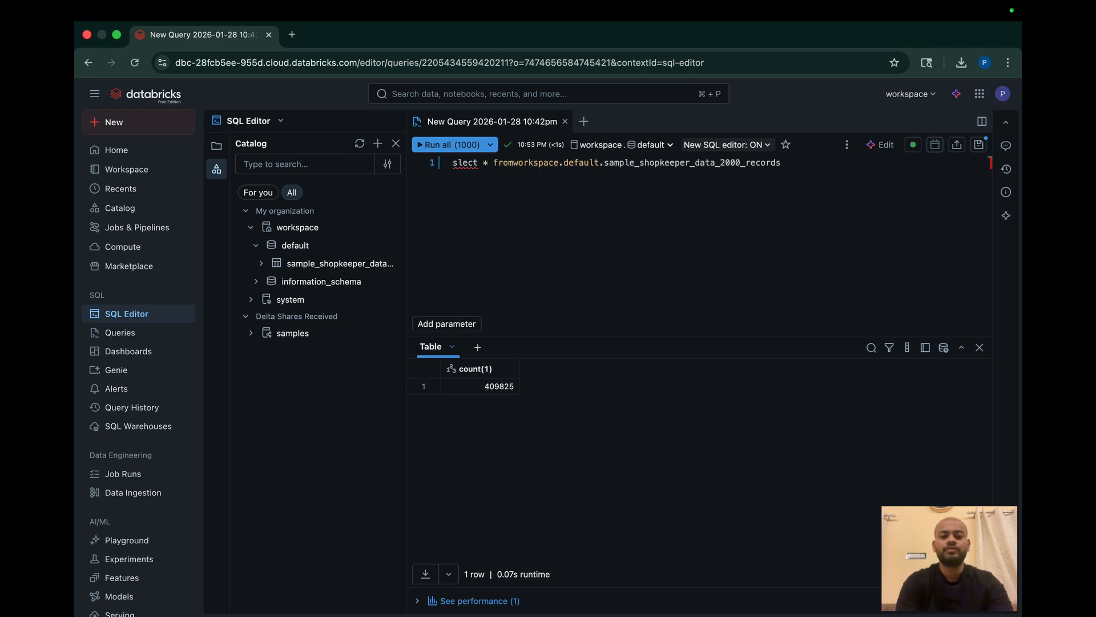
pyautogui.doubleClick(462, 162)
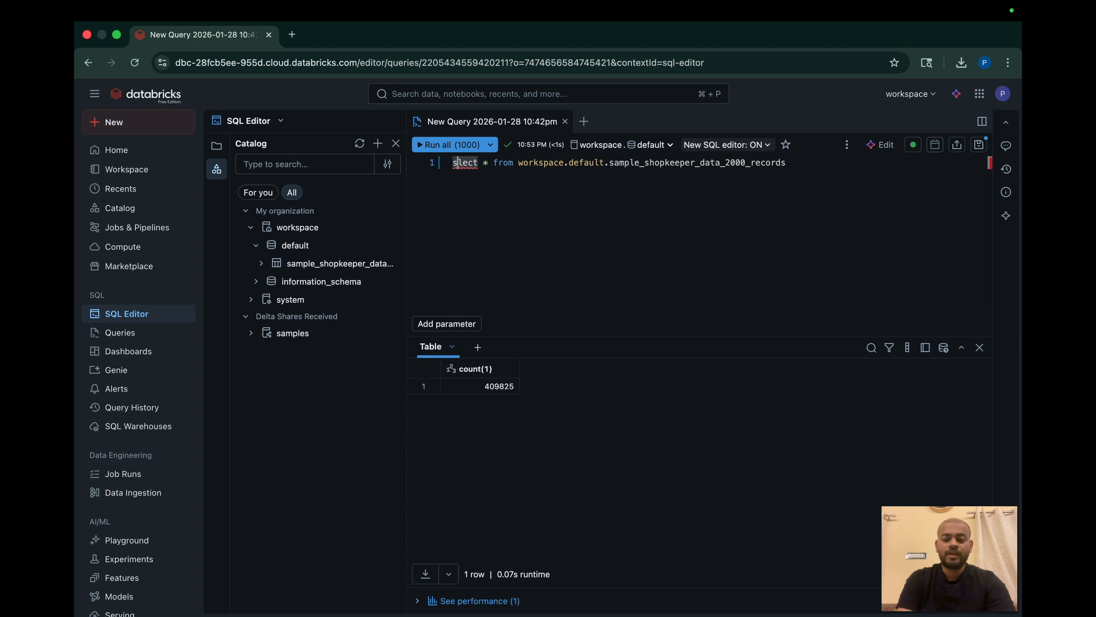
pyautogui.write('e')
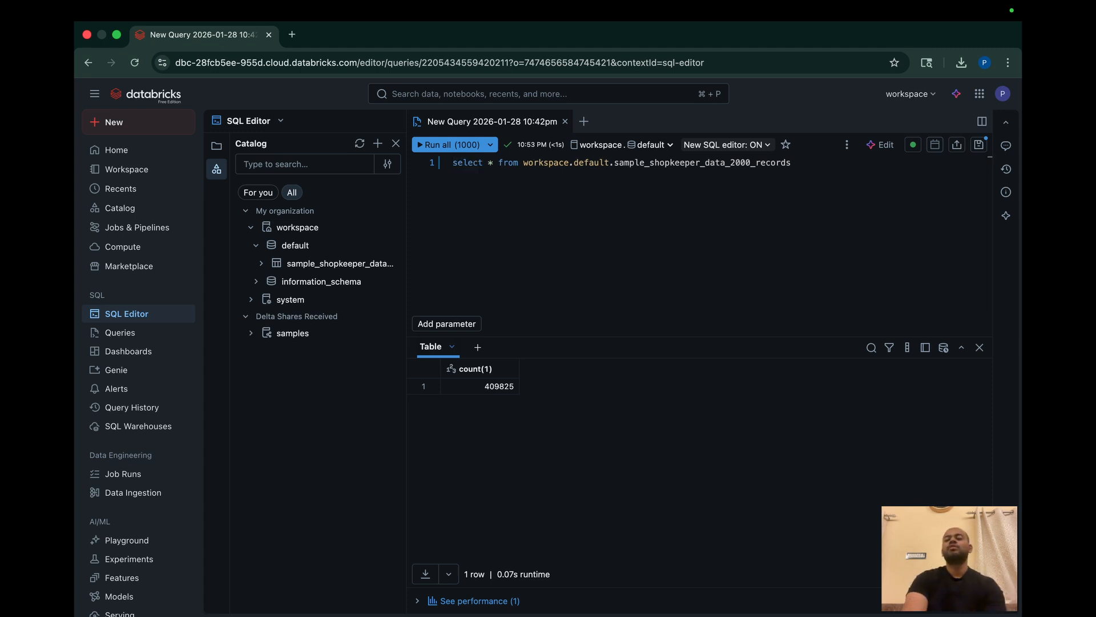
pyautogui.doubleClick(792, 164)
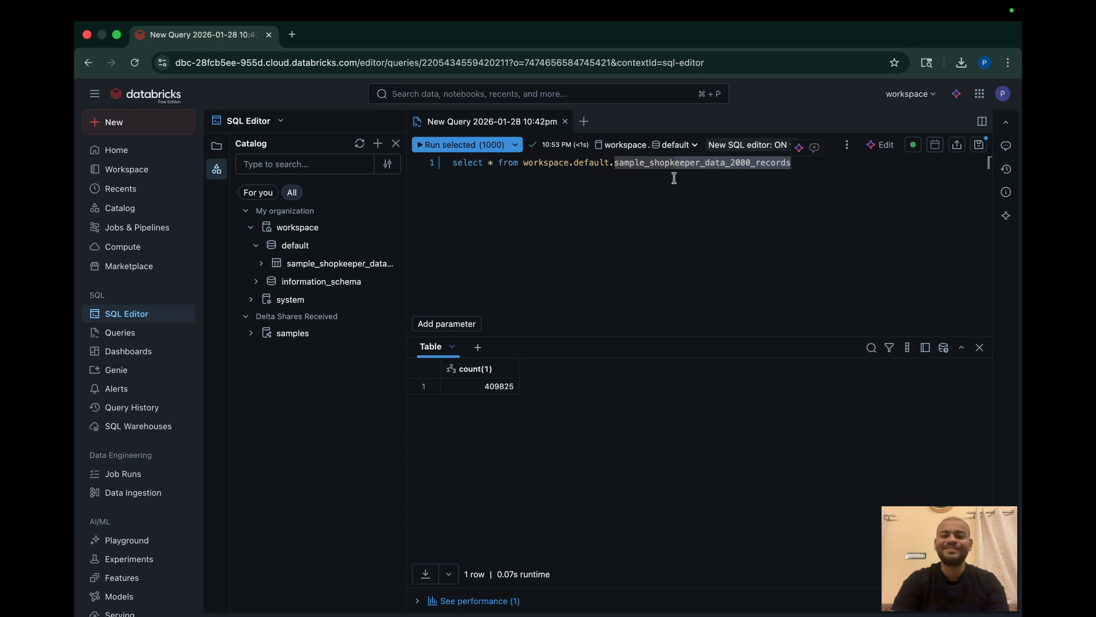
pyautogui.click(530, 176)
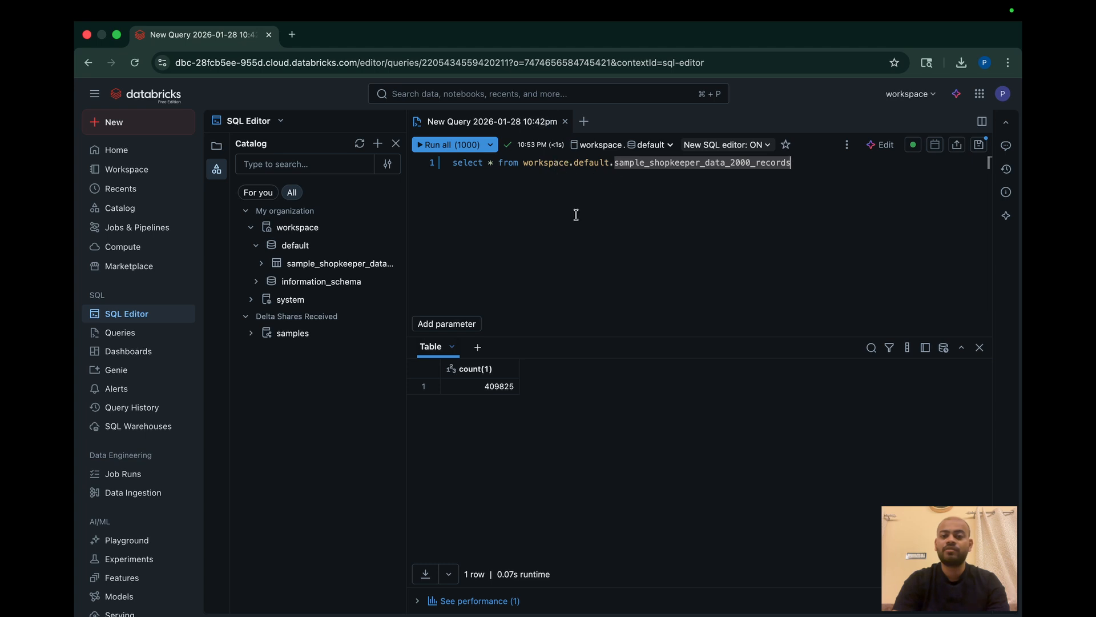
pyautogui.click(435, 146)
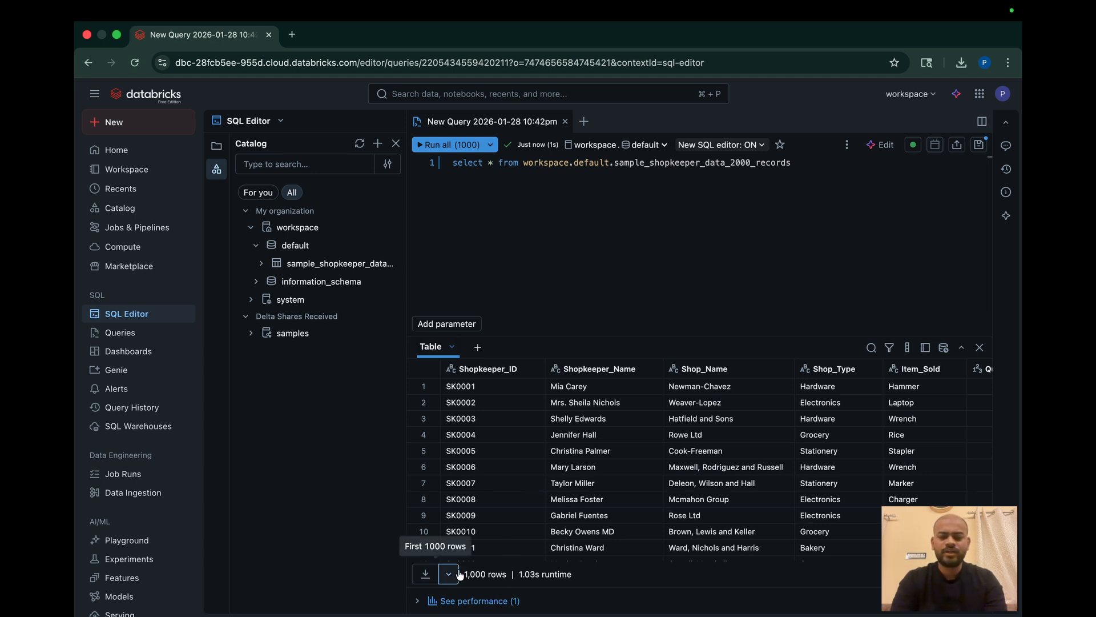
# Step: Change the query to select count(*) from the shopkeeper table and run it
pyautogui.click(488, 164)
pyautogui.write('cont')
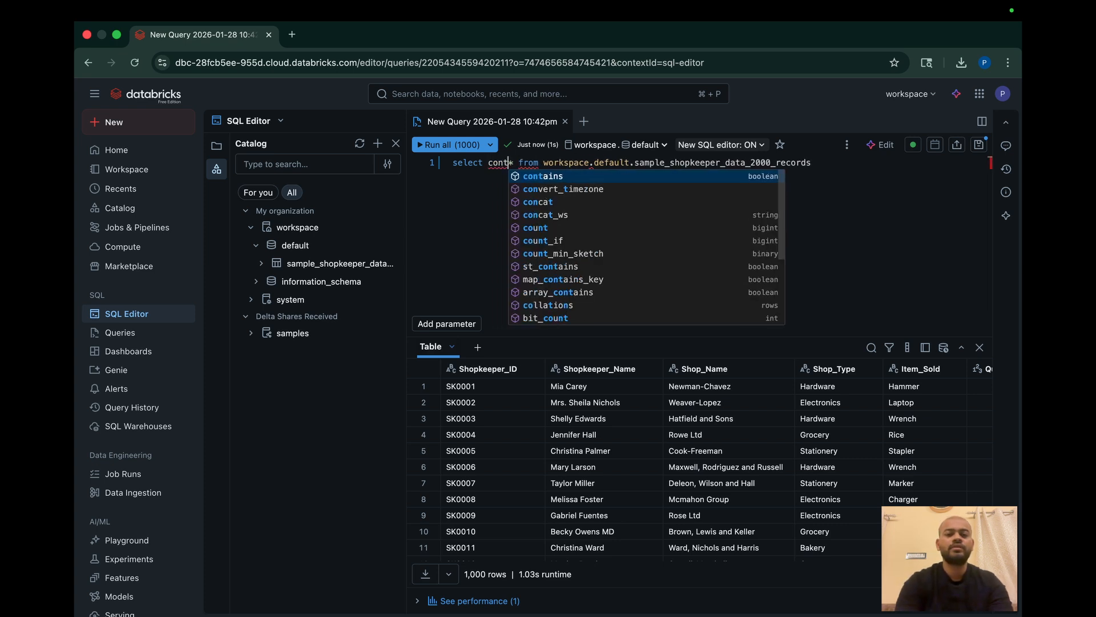
pyautogui.press('BackSpace')
pyautogui.press('BackSpace')
pyautogui.press('BackSpace')
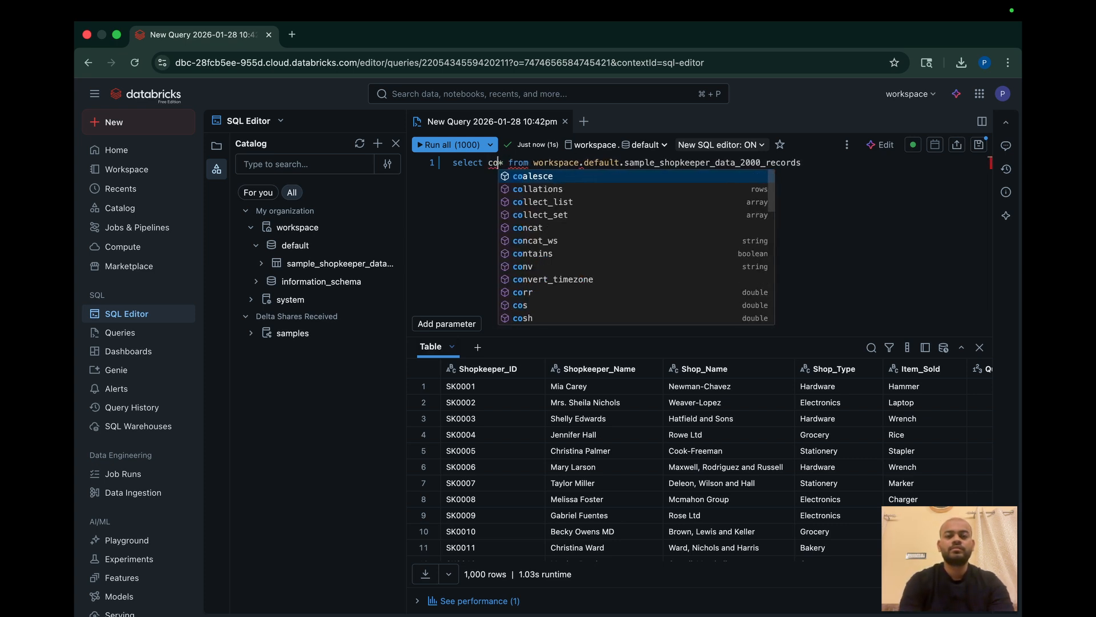
pyautogui.write('ount')
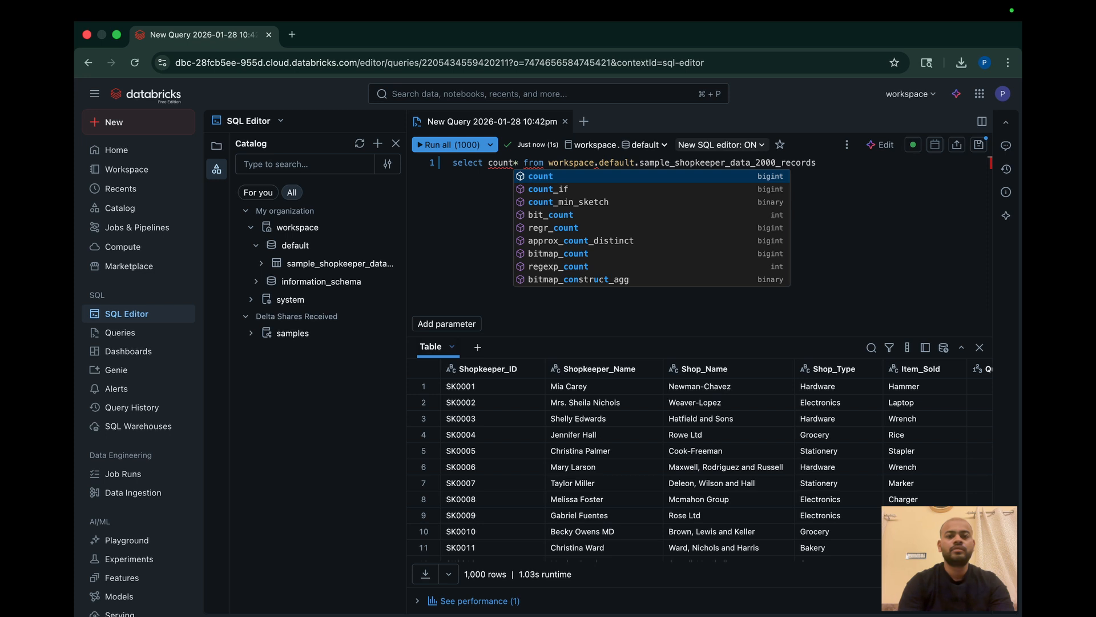
pyautogui.write('(*')
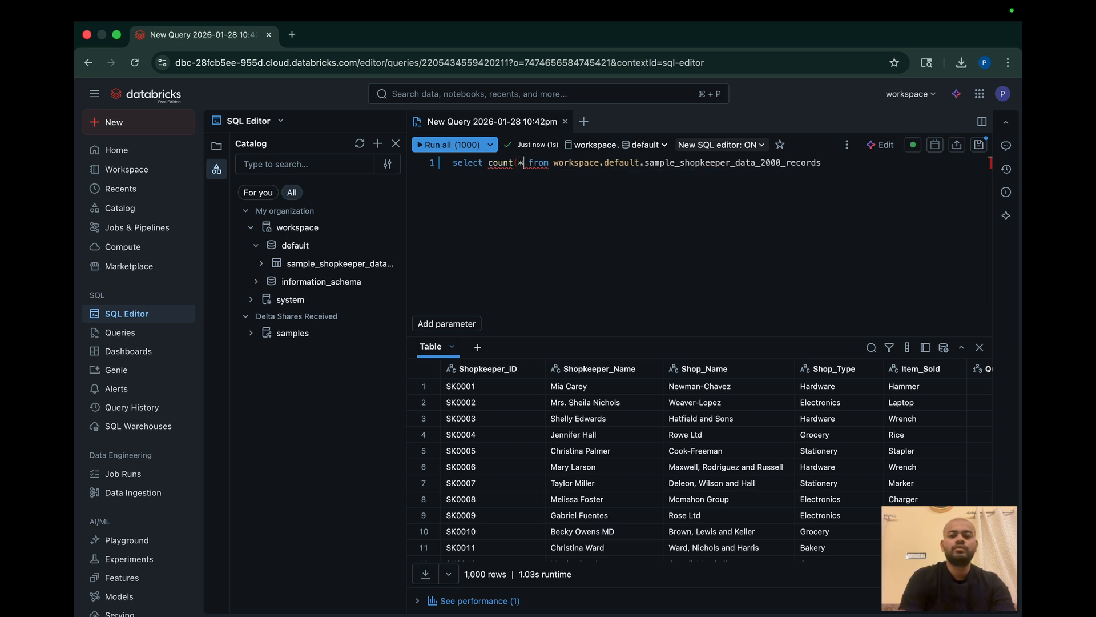
pyautogui.write(')')
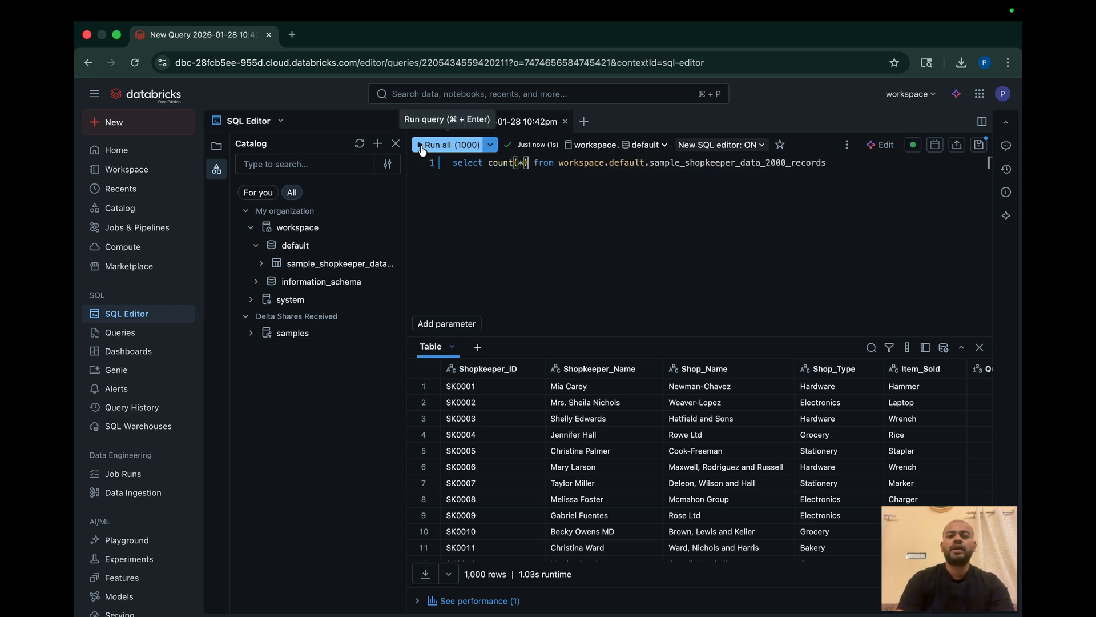
pyautogui.click(421, 145)
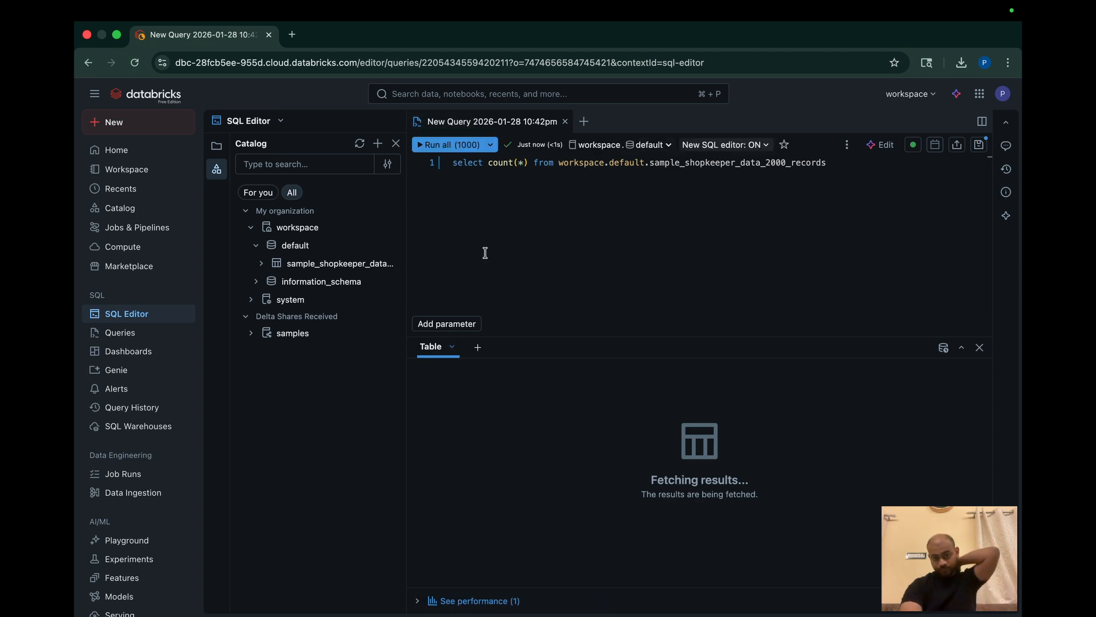